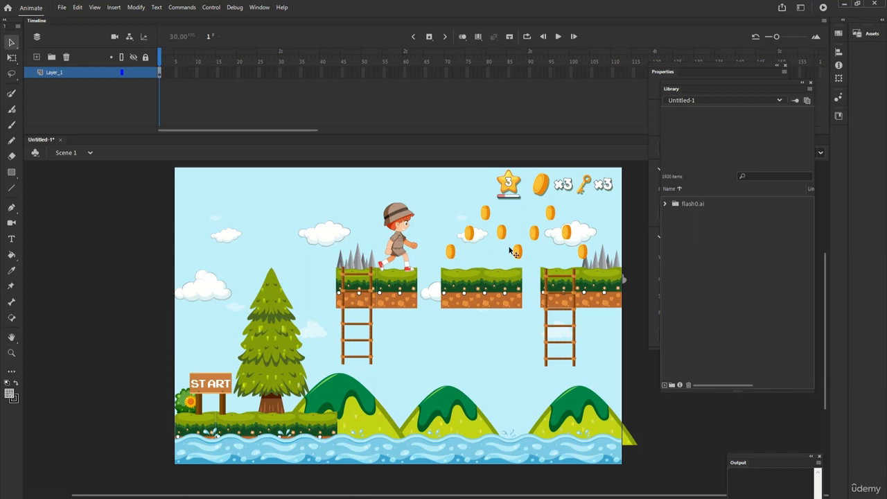
# - Convert the middle floating platform group into a movie clip symbol named platform
pyautogui.doubleClick(473, 284)
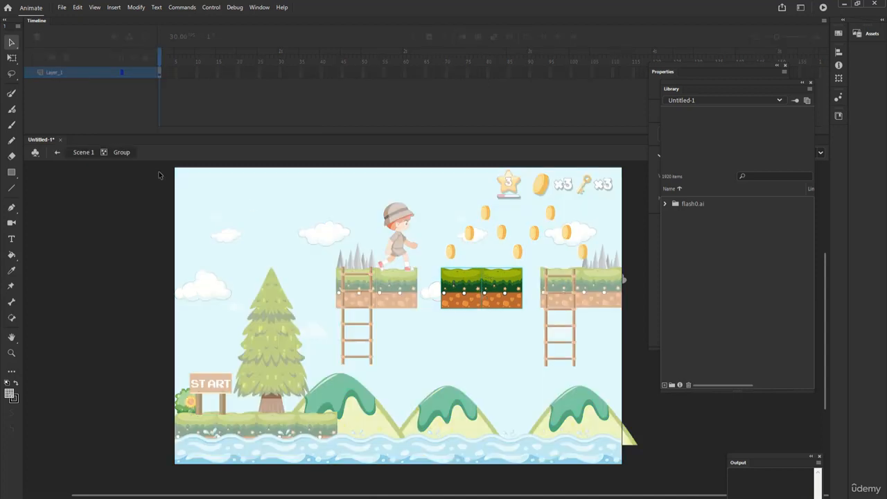
pyautogui.click(84, 152)
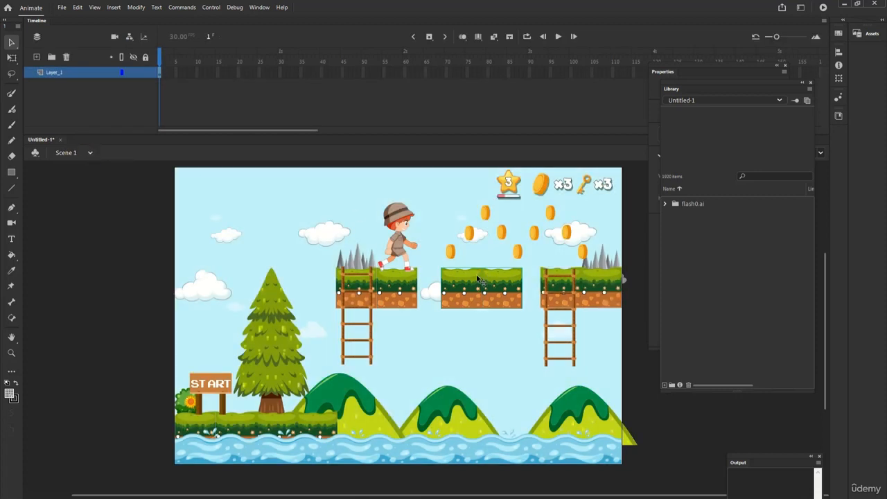
pyautogui.press('F8')
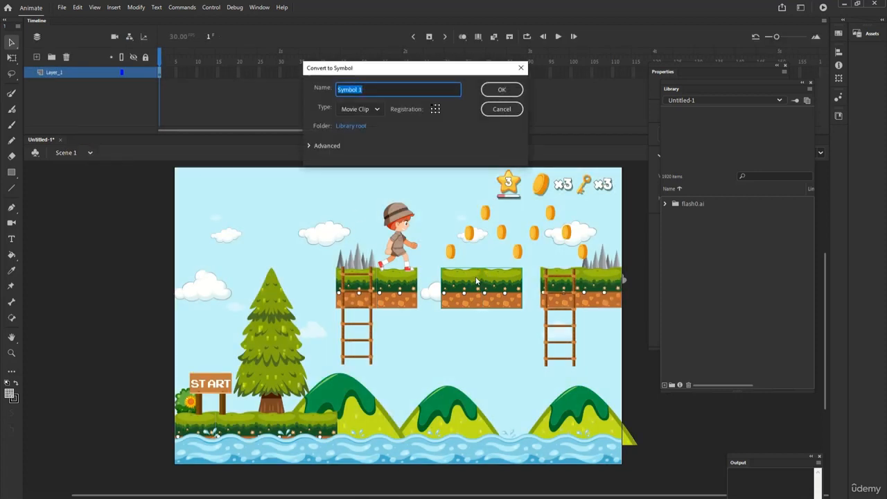
pyautogui.write('platform')
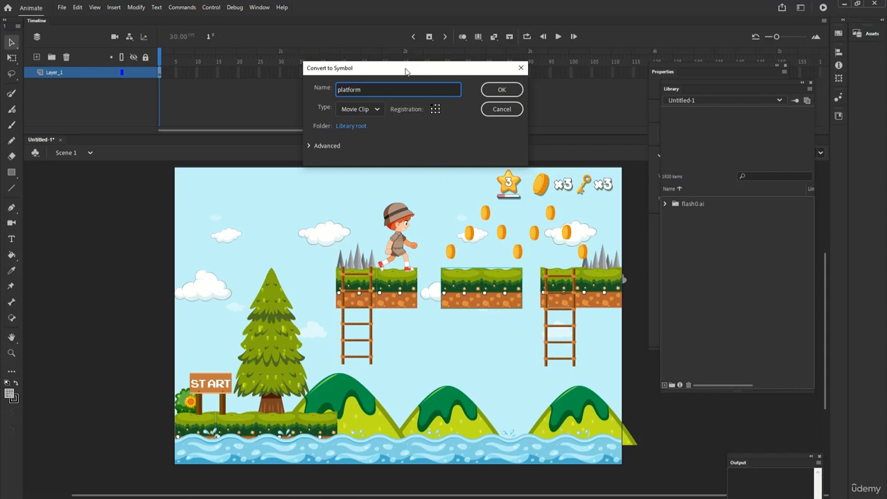
pyautogui.click(502, 90)
# - Move the Library panel away from the platform's properties and try the Brightness and Tint color effects on the platform instance
pyautogui.moveTo(667, 89); pyautogui.dragTo(612, 39)
pyautogui.click(759, 280)
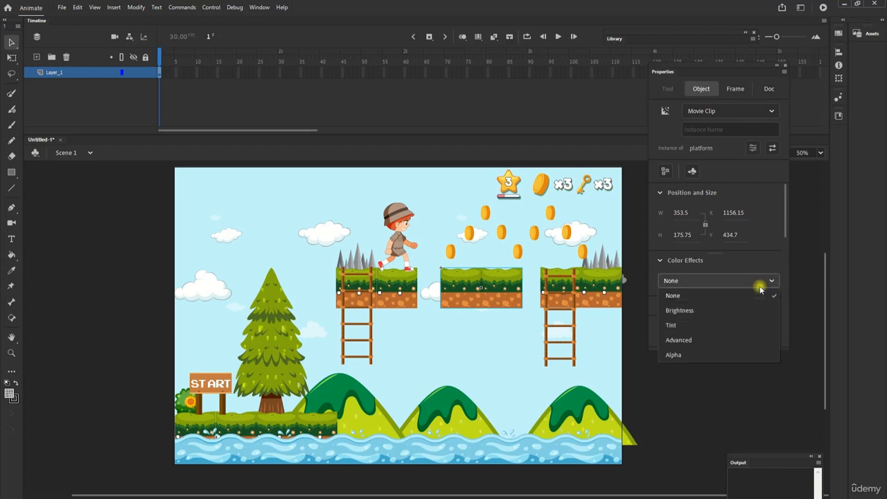
pyautogui.click(758, 309)
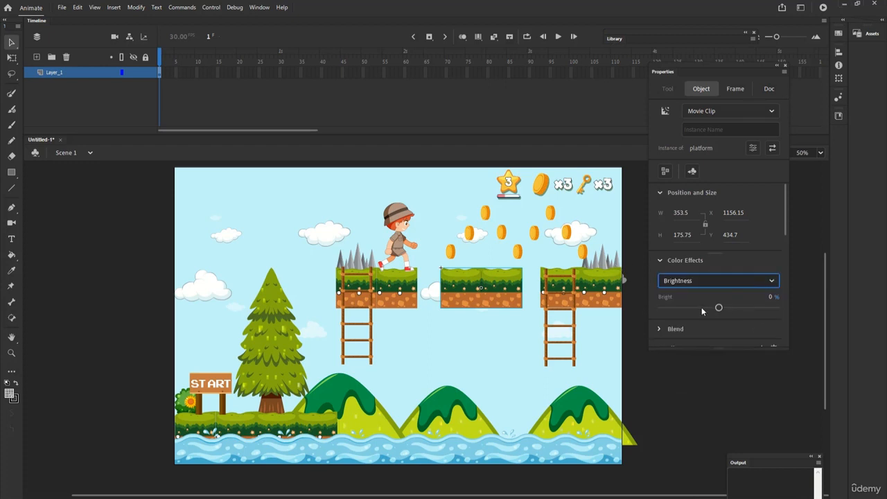
pyautogui.click(771, 283)
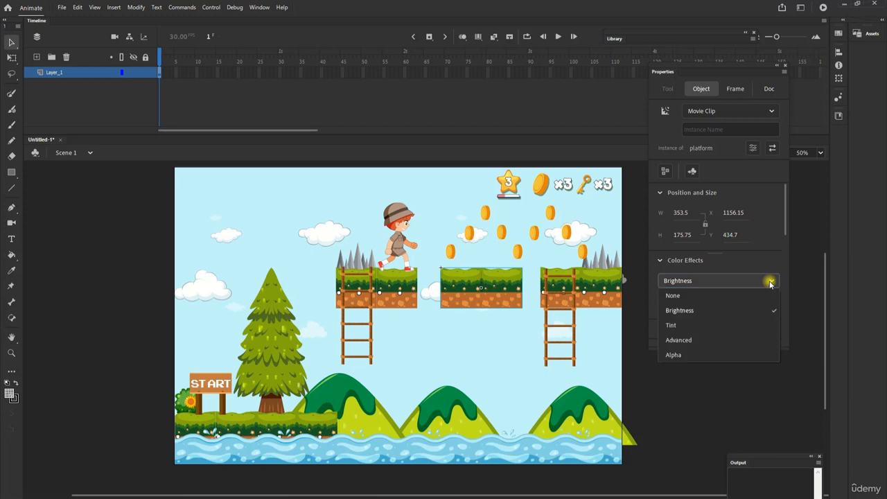
pyautogui.click(762, 325)
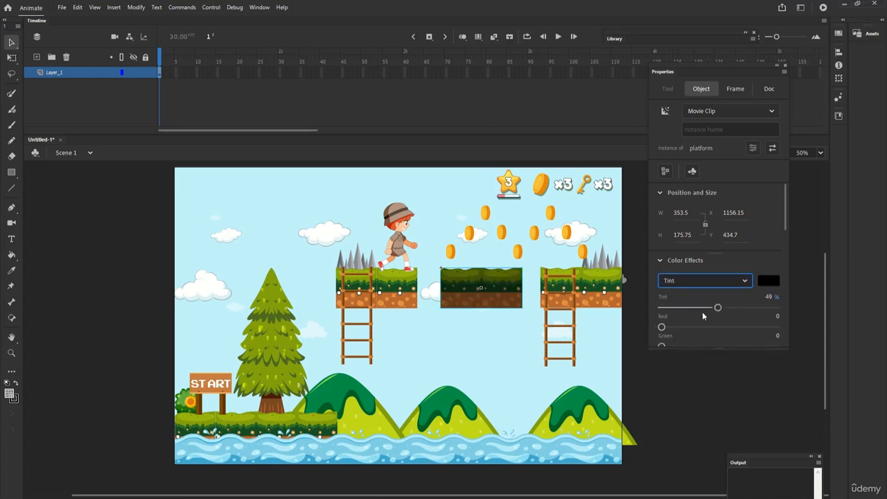
pyautogui.moveTo(717, 308); pyautogui.dragTo(686, 309)
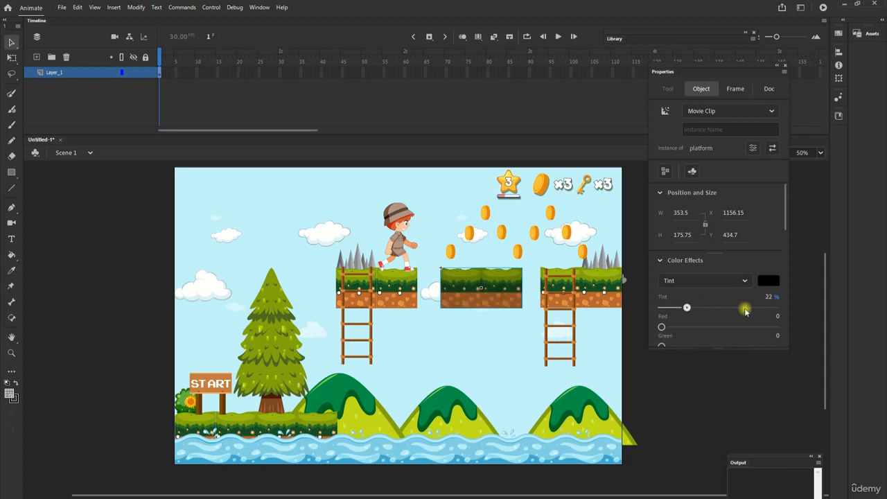
# - Switch the platform's color effect to Alpha and lower it to 21%
pyautogui.click(740, 281)
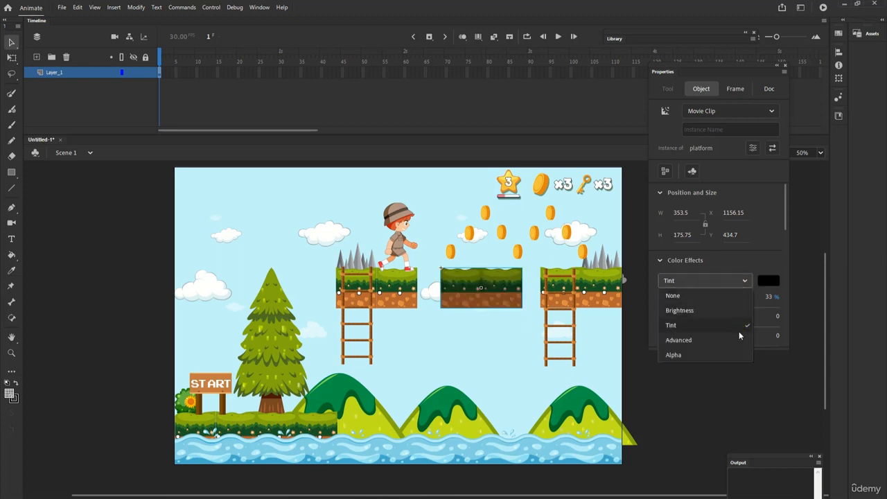
pyautogui.click(733, 355)
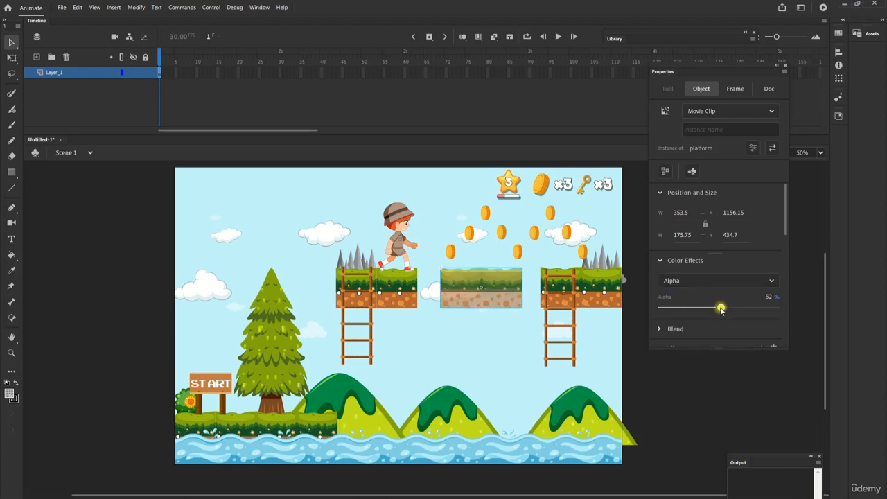
pyautogui.click(762, 307)
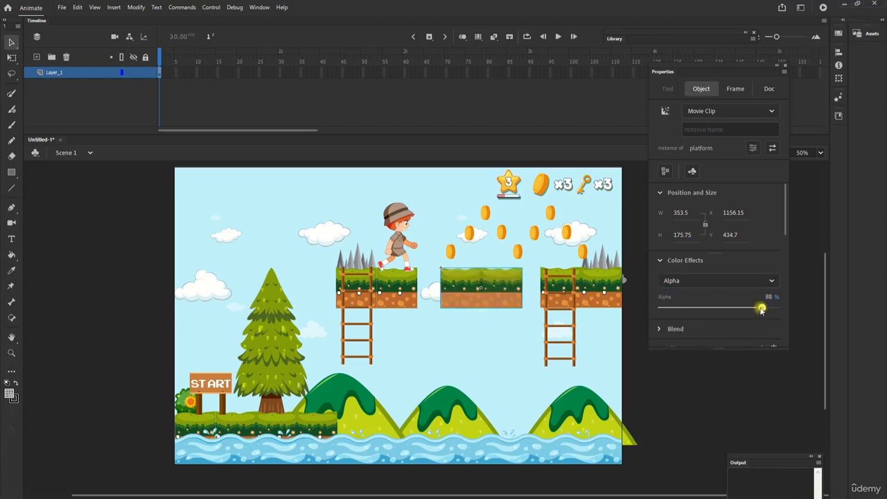
pyautogui.click(702, 308)
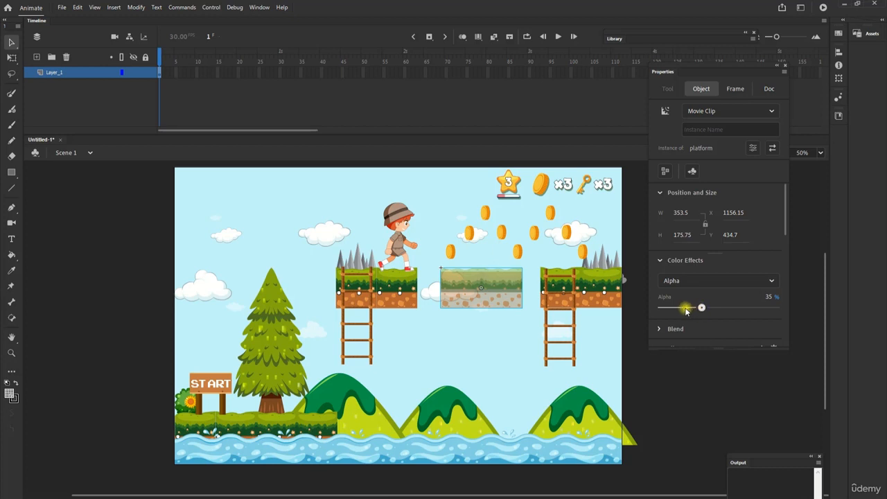
pyautogui.click(685, 307)
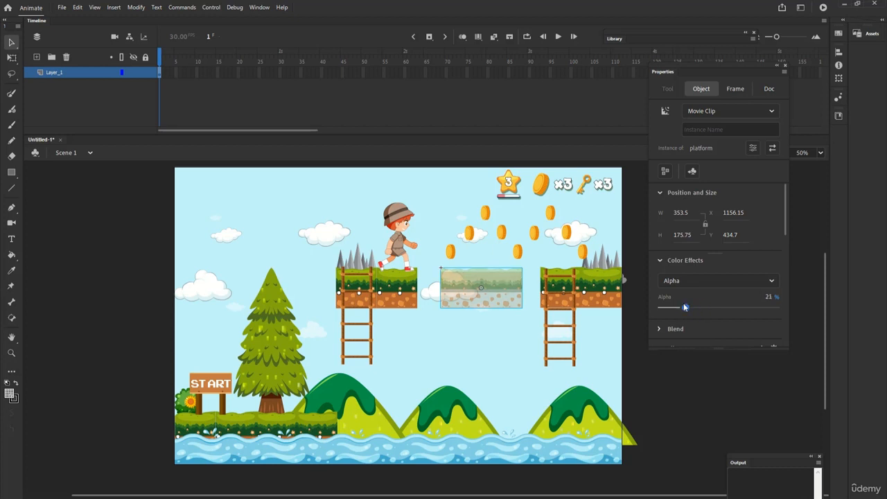
# - Inspect the semi-transparent platform and reset its color effect to None
pyautogui.click(629, 314)
pyautogui.click(483, 293)
pyautogui.click(10, 355)
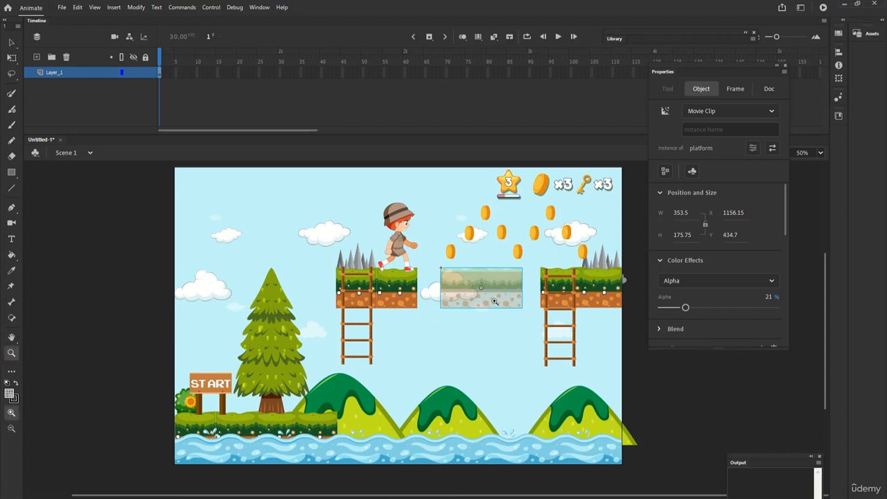
pyautogui.click(10, 43)
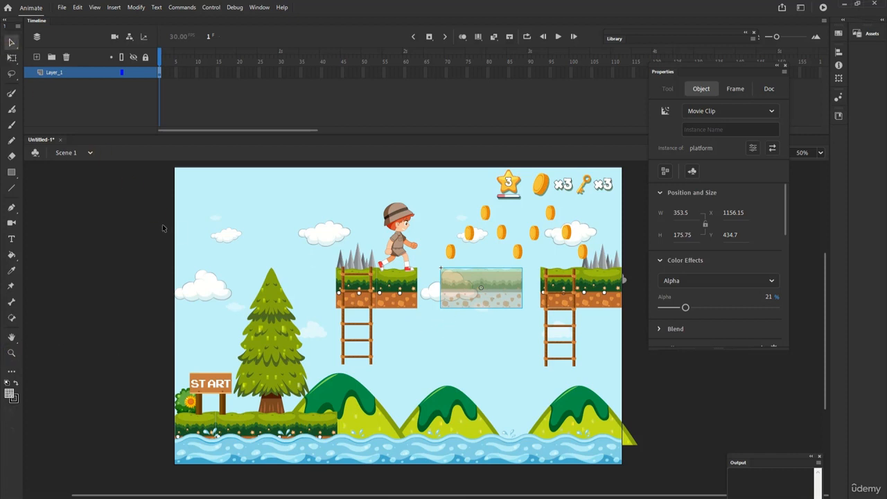
pyautogui.click(734, 279)
pyautogui.click(717, 296)
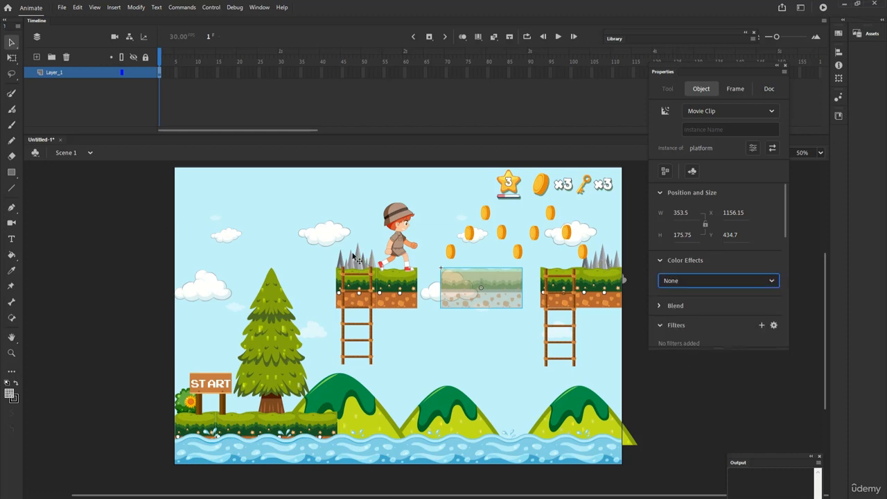
# - Convert all artwork in the first frame of Layer_1 into a movie clip symbol named gameplay_scene
pyautogui.click(160, 73)
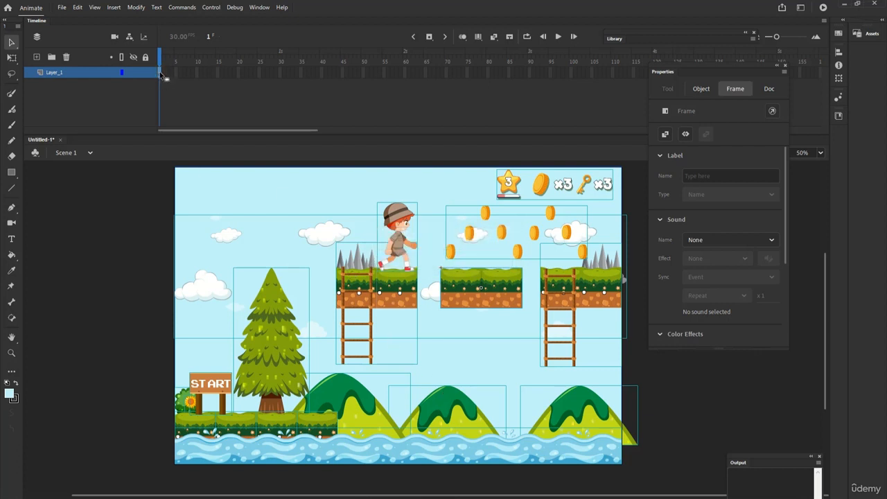
pyautogui.press('F8')
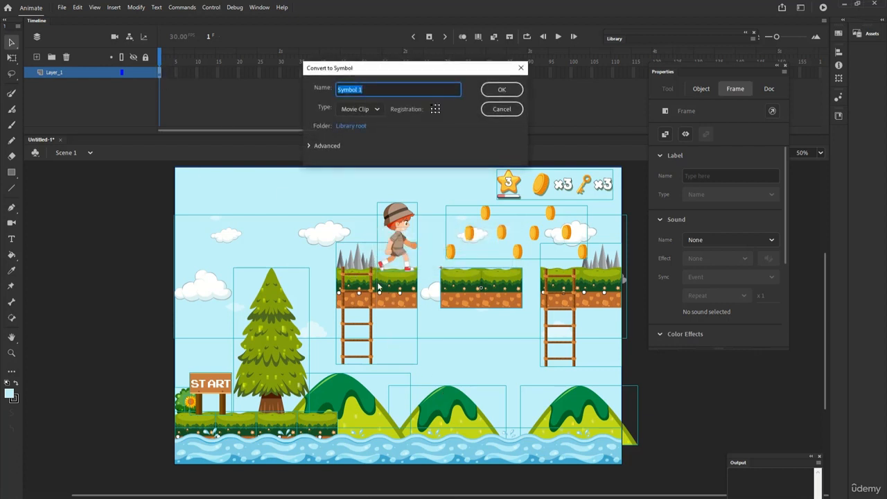
pyautogui.write('gameplay')
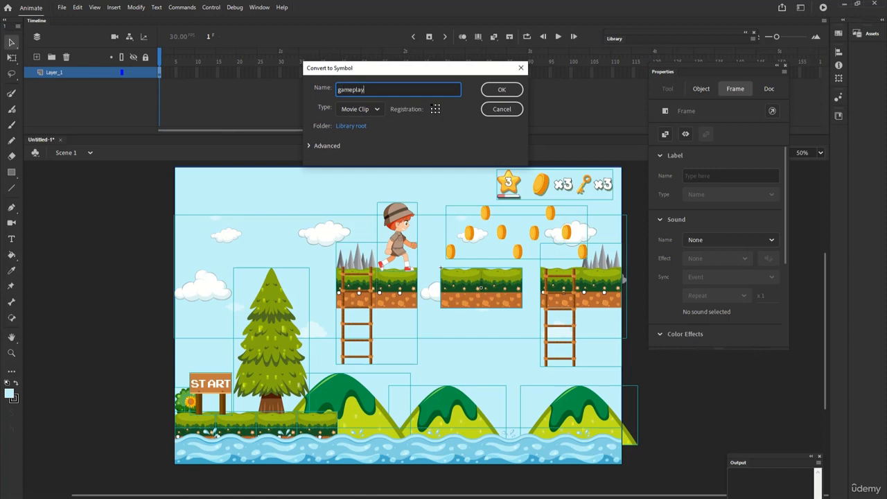
pyautogui.write('_scene')
pyautogui.press('Return')
# - Apply an Alpha color effect of about 29% to the gameplay_scene instance and deselect it
pyautogui.click(721, 280)
pyautogui.click(709, 352)
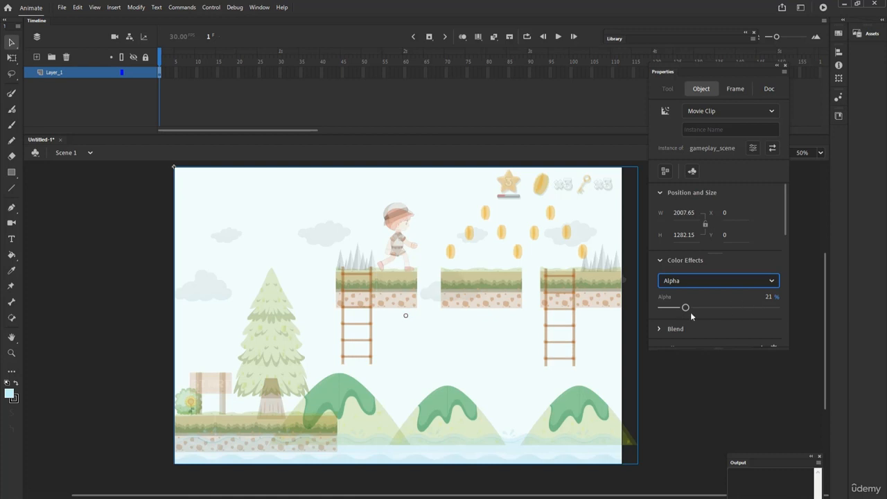
pyautogui.moveTo(685, 307); pyautogui.dragTo(695, 307)
pyautogui.click(119, 264)
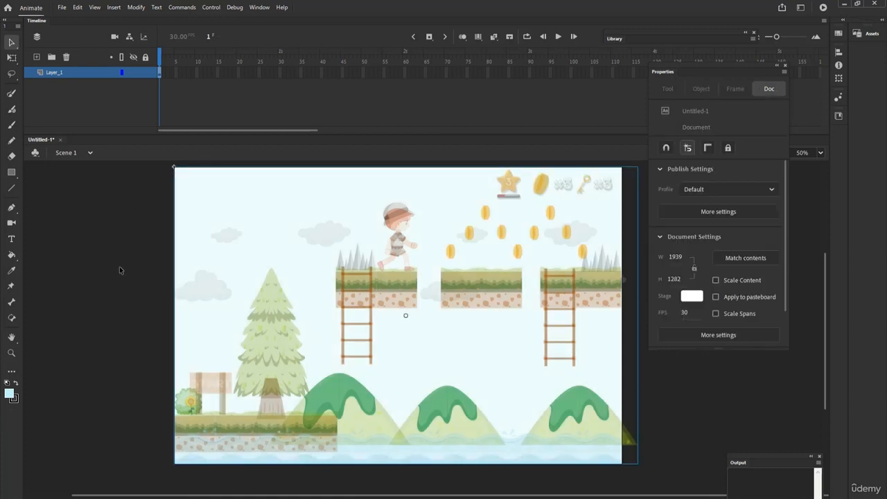
# - Undo the alpha change on the gameplay_scene instance
pyautogui.click(77, 8)
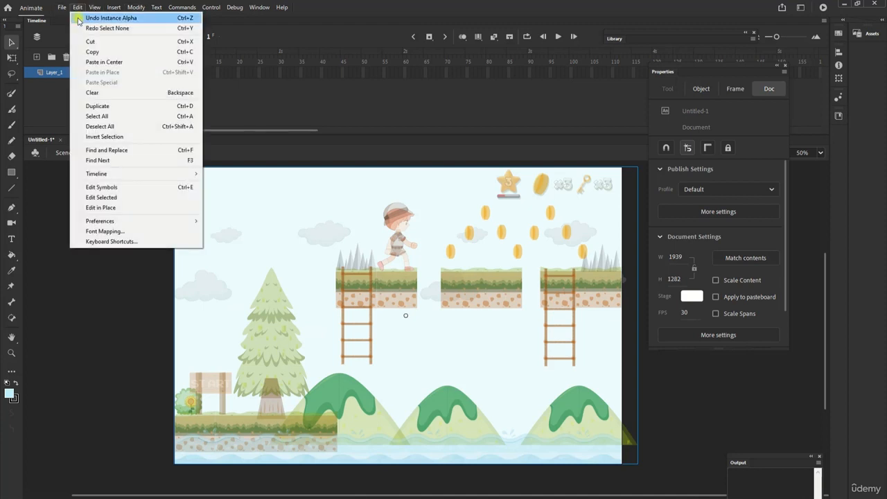
pyautogui.click(78, 8)
pyautogui.click(77, 7)
pyautogui.click(104, 19)
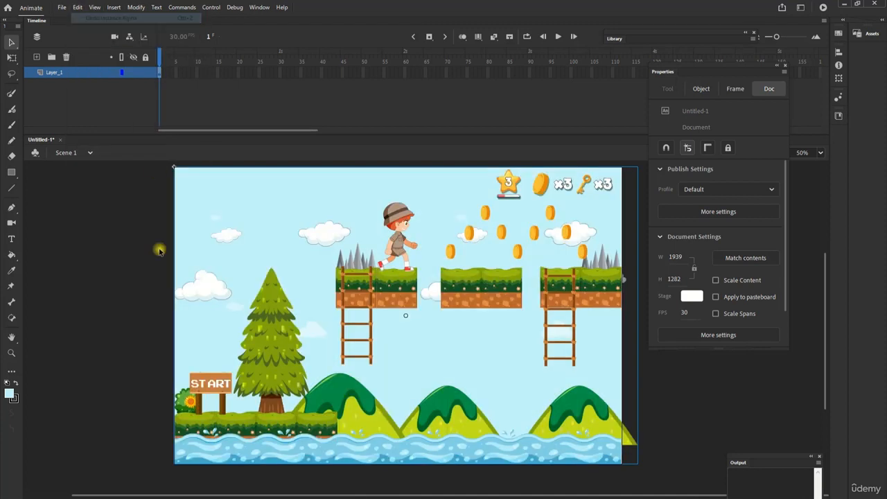
# - Enter the gameplay_scene symbol and convert the tree group into a movie clip symbol named tree
pyautogui.click(284, 340)
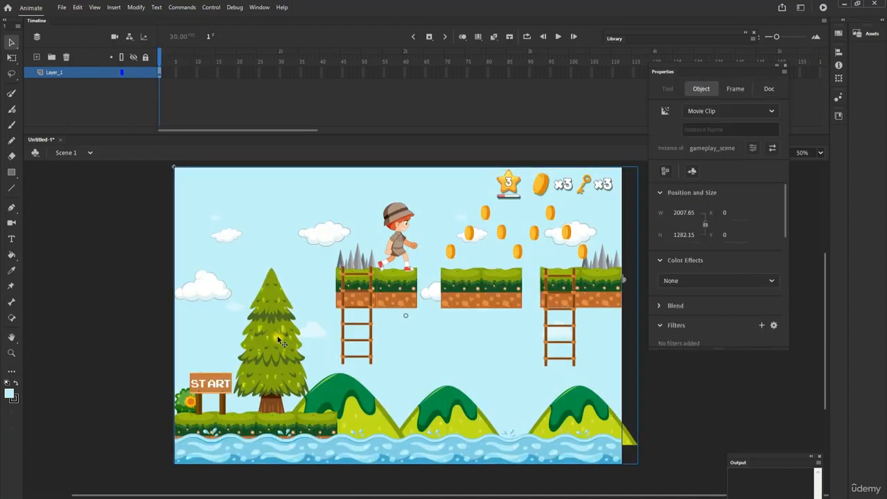
pyautogui.doubleClick(284, 339)
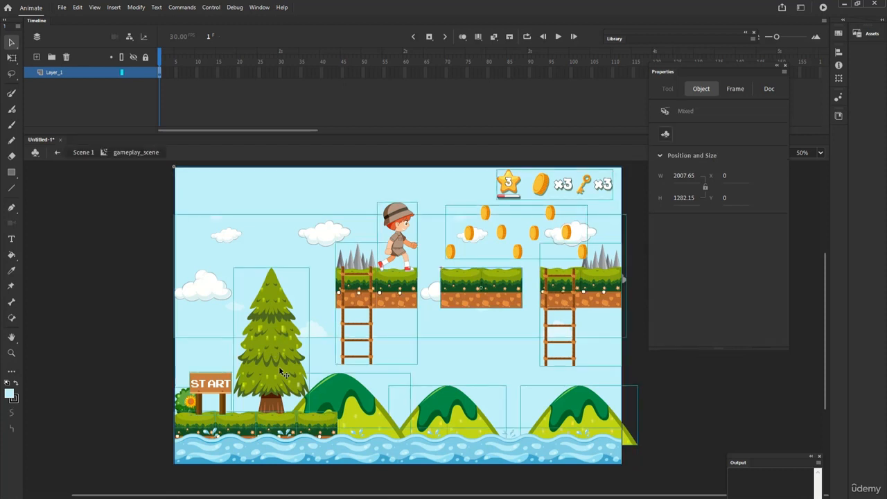
pyautogui.click(265, 312)
pyautogui.press('F8')
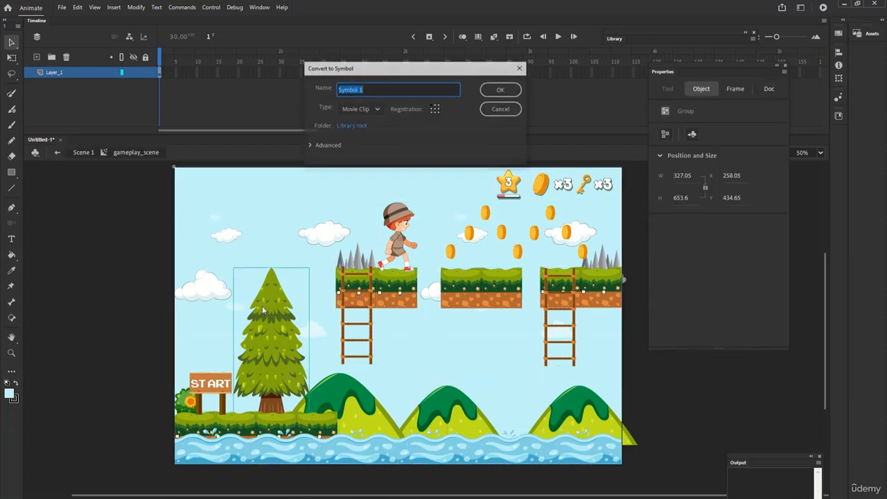
pyautogui.write('tree')
pyautogui.press('Return')
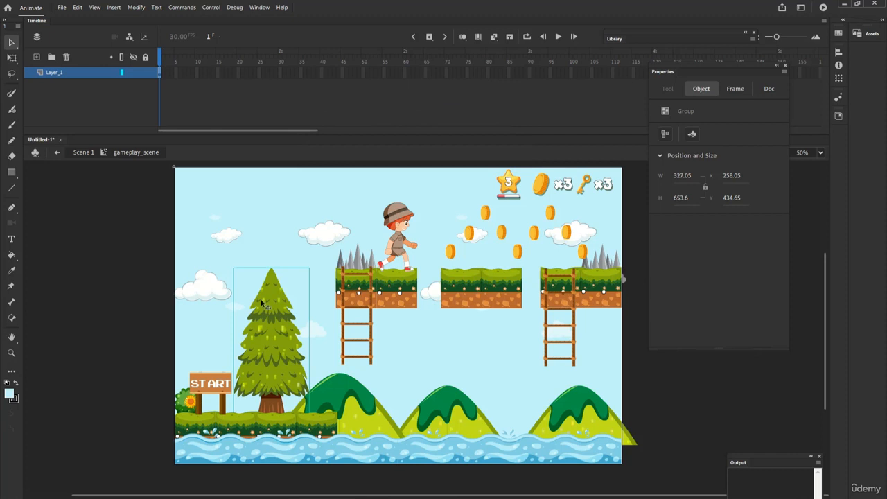
# - Apply an Alpha color effect of 29% to the tree instance and inspect its trunk up close
pyautogui.click(768, 282)
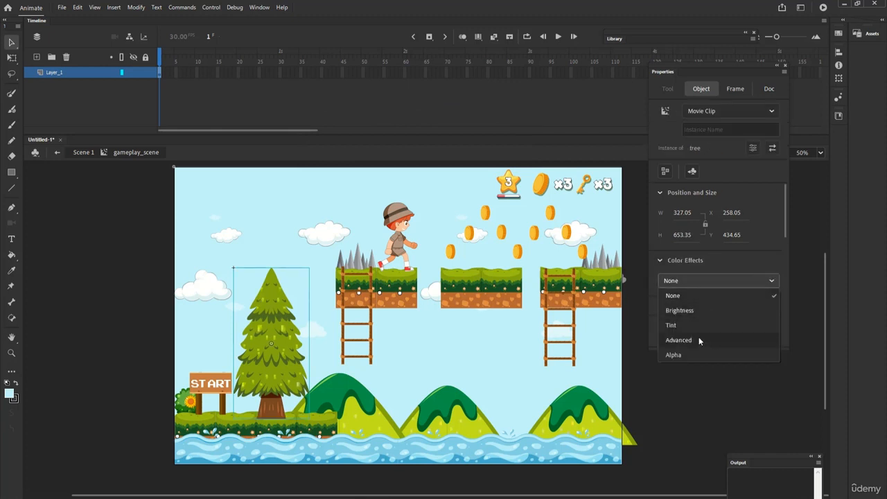
pyautogui.click(697, 354)
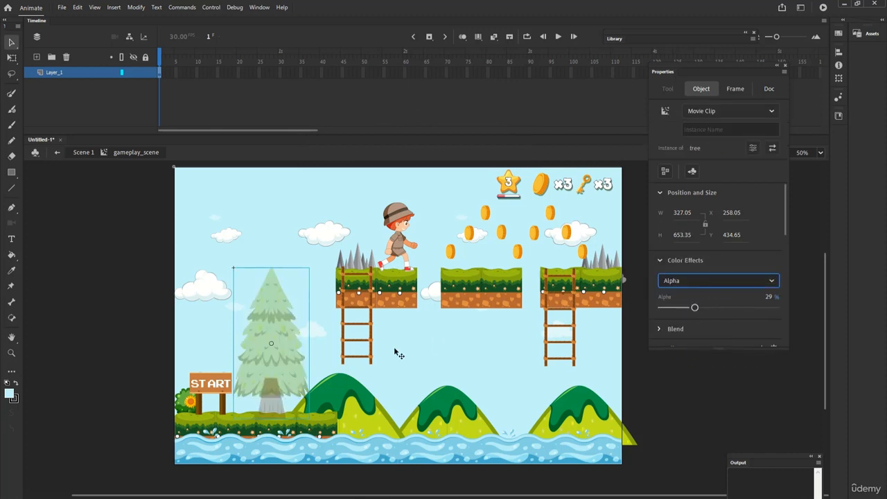
pyautogui.click(11, 352)
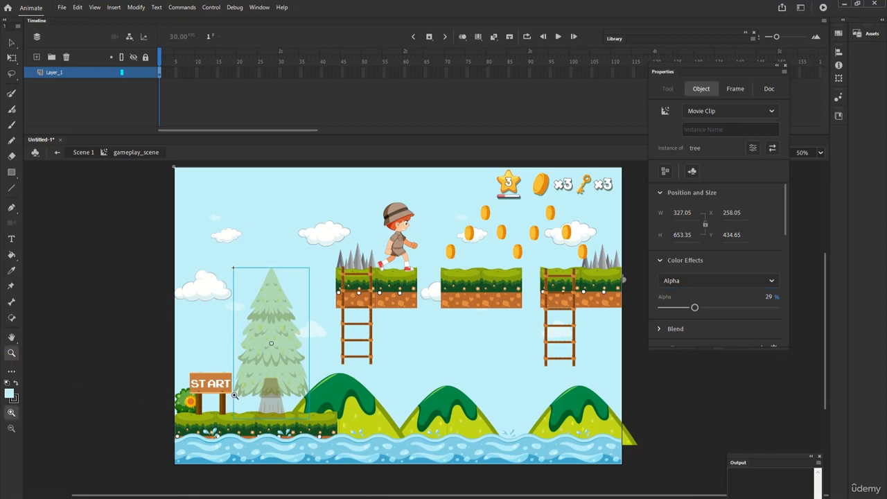
pyautogui.click(277, 377)
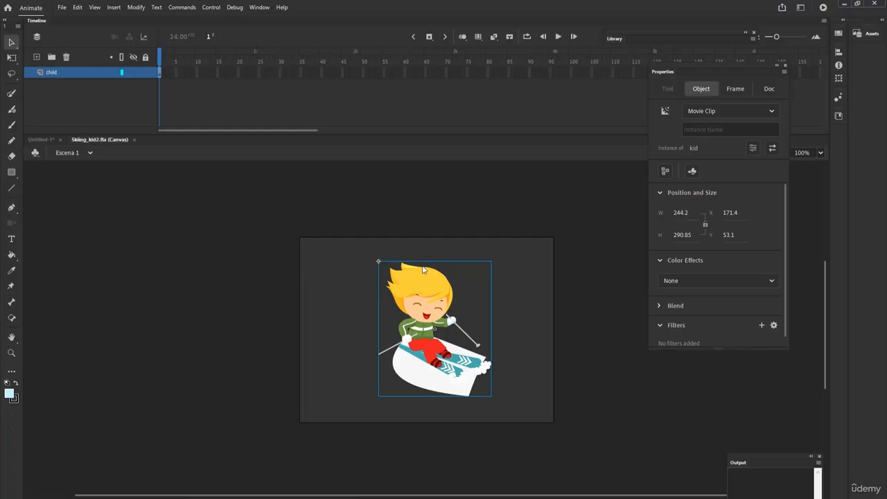
# - Apply an Alpha color effect of 29% to the kid instance in Skiing_kid2.fla and inspect its overlapping parts up close
pyautogui.click(719, 280)
pyautogui.click(690, 356)
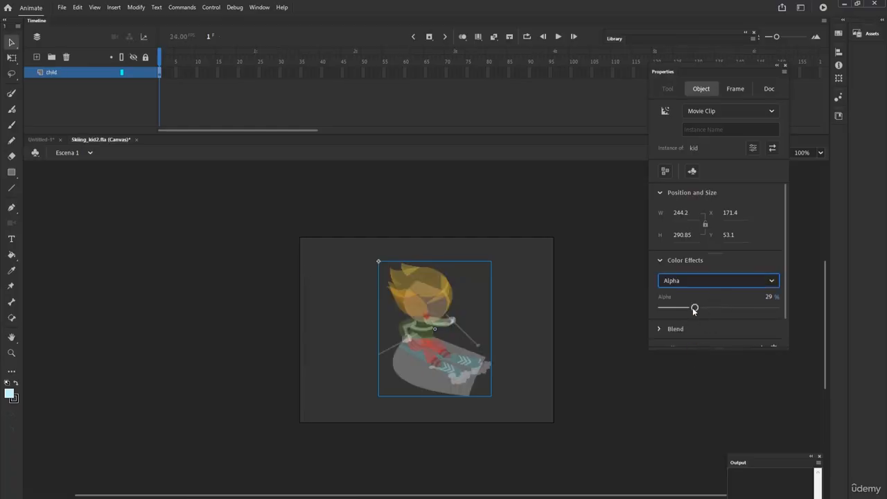
pyautogui.click(12, 353)
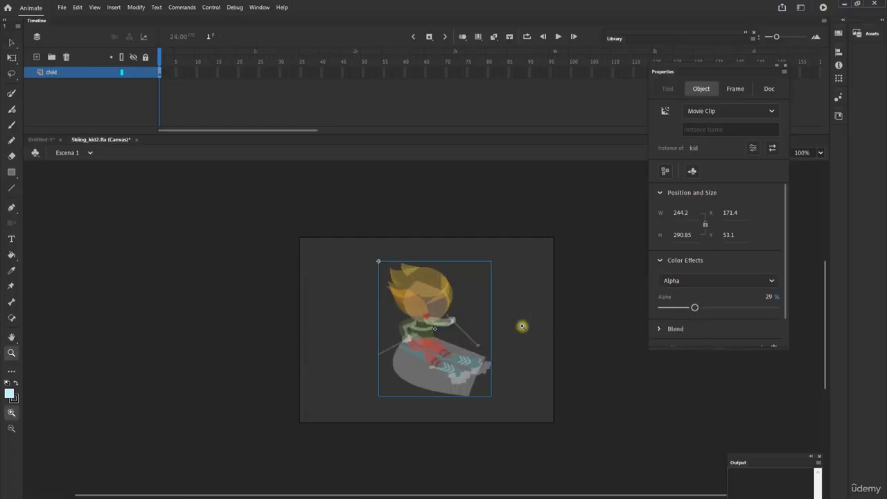
pyautogui.click(430, 322)
pyautogui.moveTo(439, 311); pyautogui.dragTo(420, 290)
pyautogui.press('v')
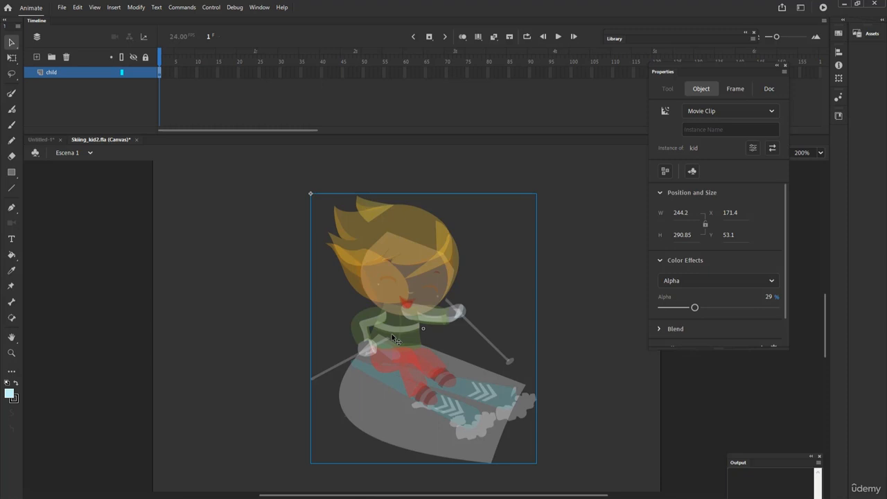
# - Enter the kid symbol, select all of its artwork and break the drawing objects apart into plain shapes
pyautogui.doubleClick(407, 239)
pyautogui.click(407, 239)
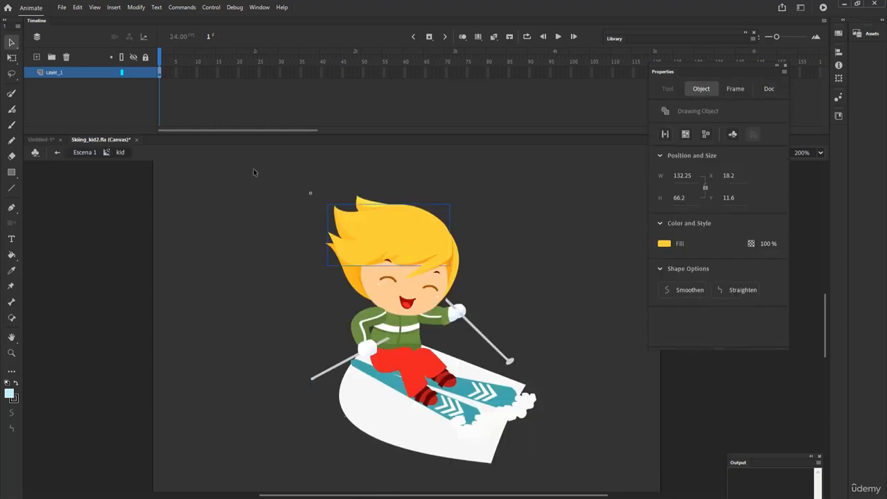
pyautogui.moveTo(269, 172); pyautogui.dragTo(596, 478)
pyautogui.hotkey('ctrl', 'b')
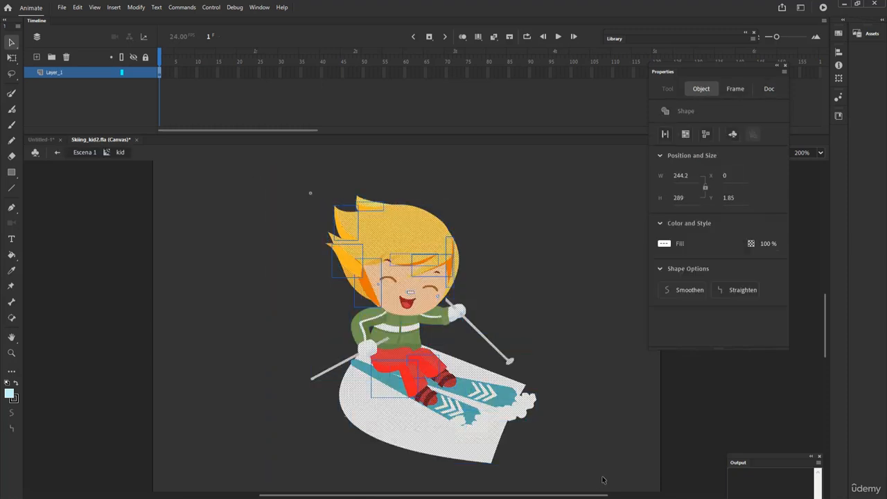
# - Return to Escena 1 and set the kid instance's alpha to 46%
pyautogui.click(81, 153)
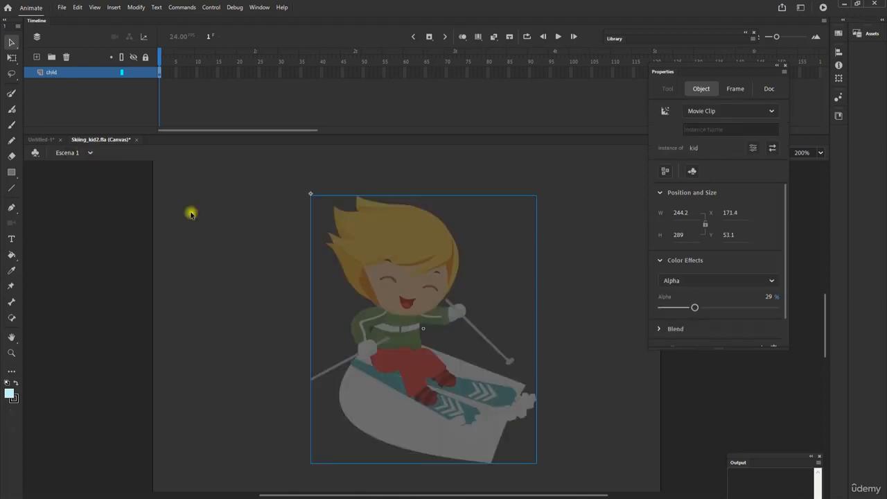
pyautogui.moveTo(695, 308)
pyautogui.mouseDown()
pyautogui.moveTo(754, 307)
pyautogui.moveTo(663, 309)
pyautogui.moveTo(776, 311)
pyautogui.moveTo(692, 311)
pyautogui.mouseUp()
pyautogui.moveTo(690, 307); pyautogui.dragTo(714, 309)
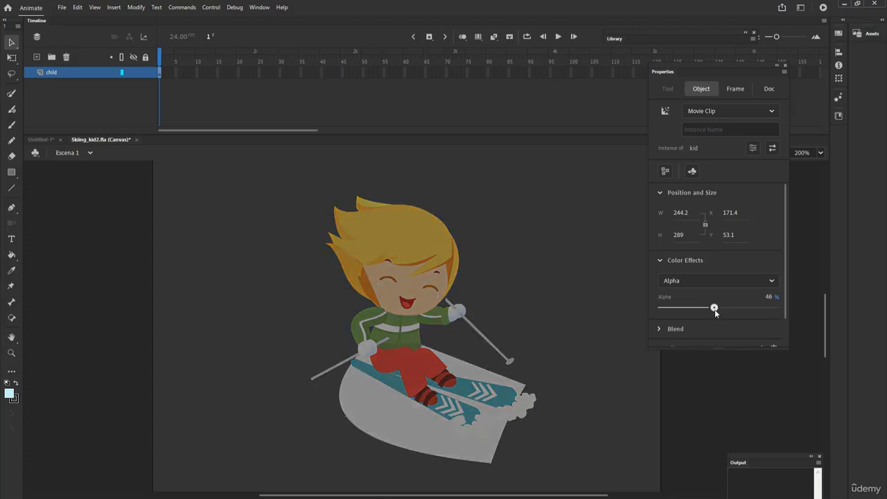